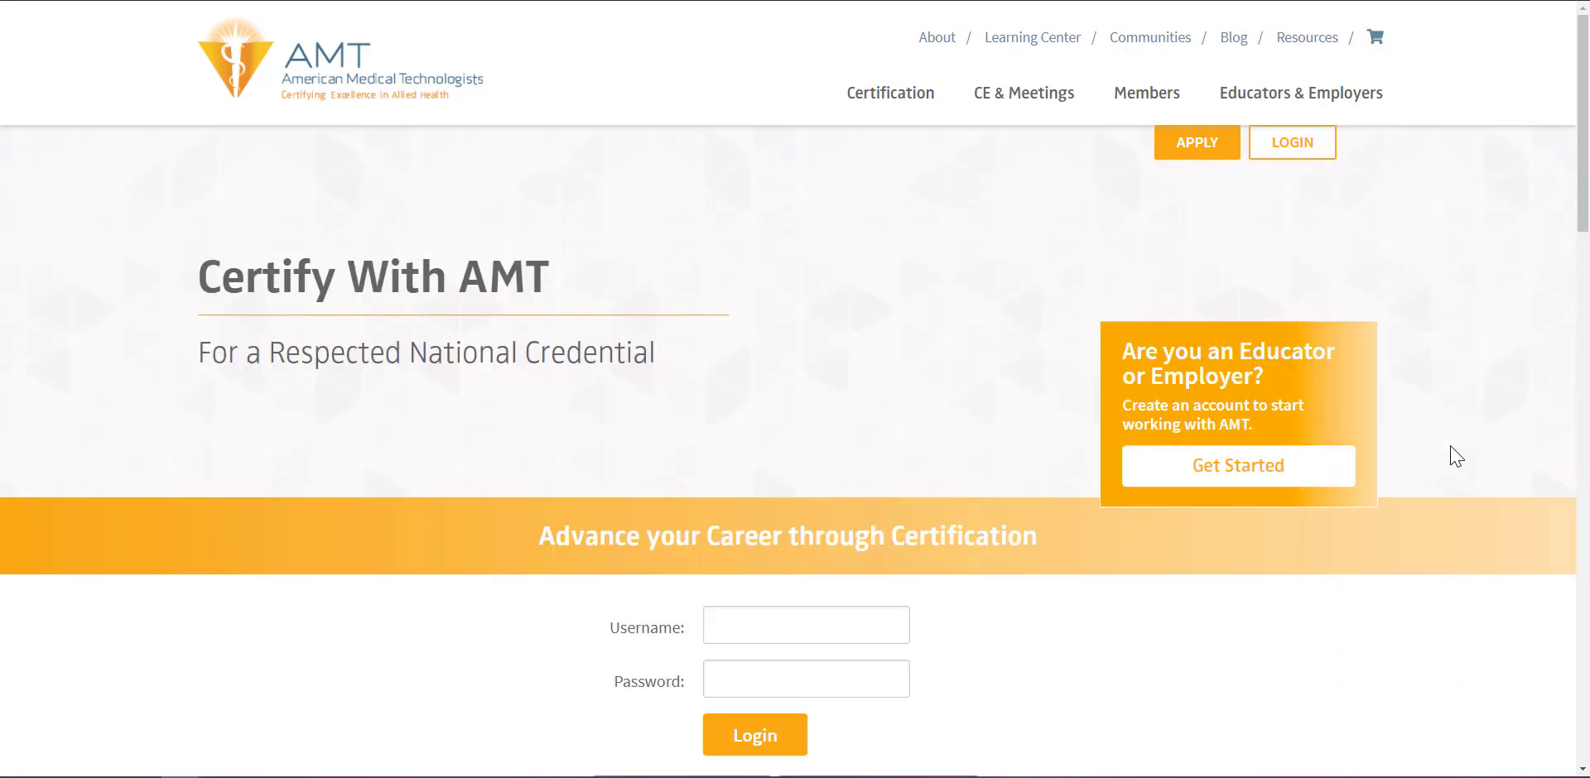
Log in with the member username and password, then open Record CE under AMTrax in My Certifications.
{"action": "scroll", "coordinate": [1447, 454], "scroll_direction": "down", "scroll_amount": 3}
{"action": "left_click", "coordinate": [904, 371]}
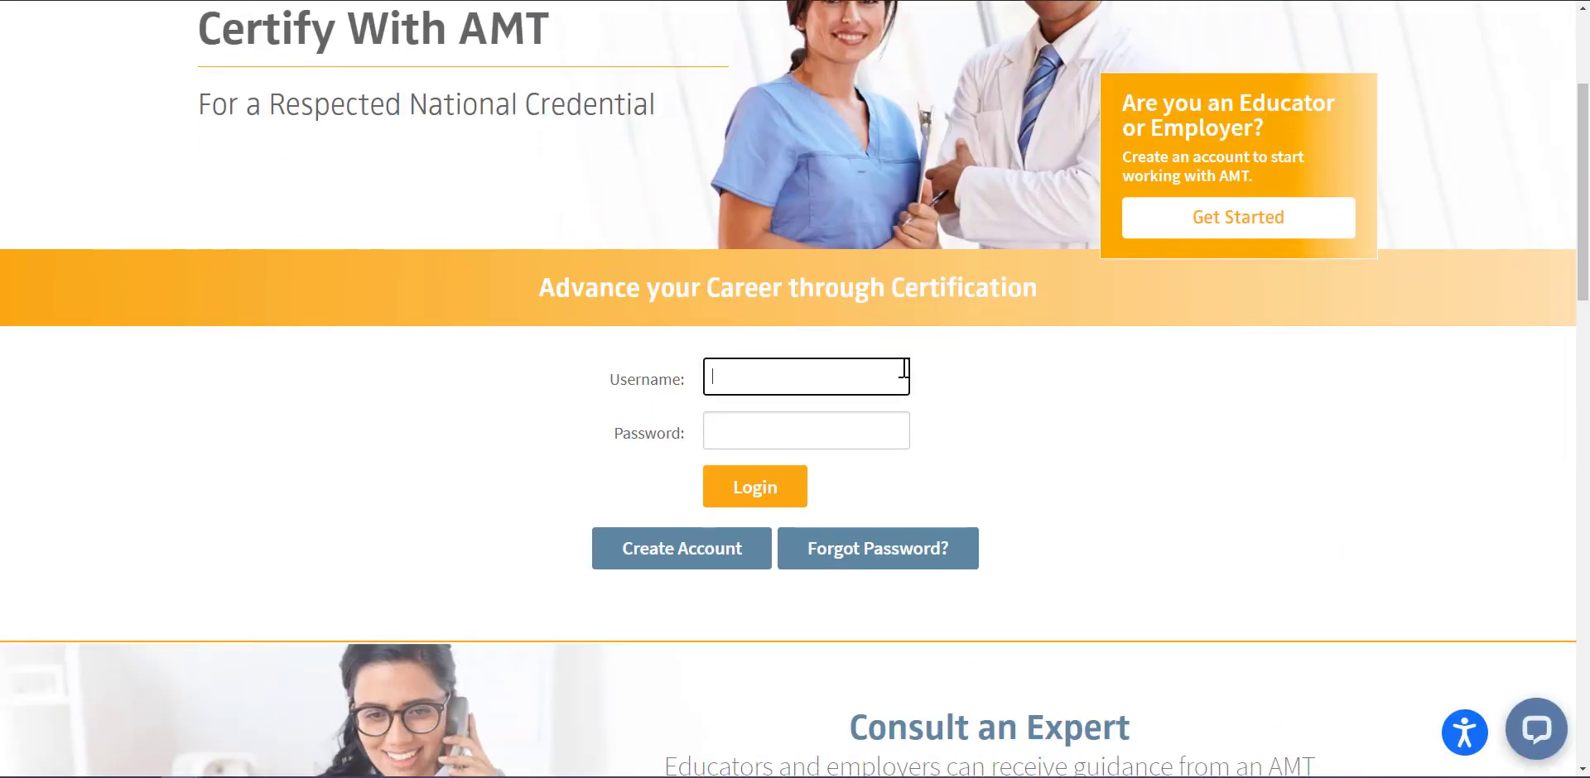
{"action": "type", "text": "youremail@website.com"}
{"action": "key", "text": "Tab"}
{"action": "type", "text": "*******"}
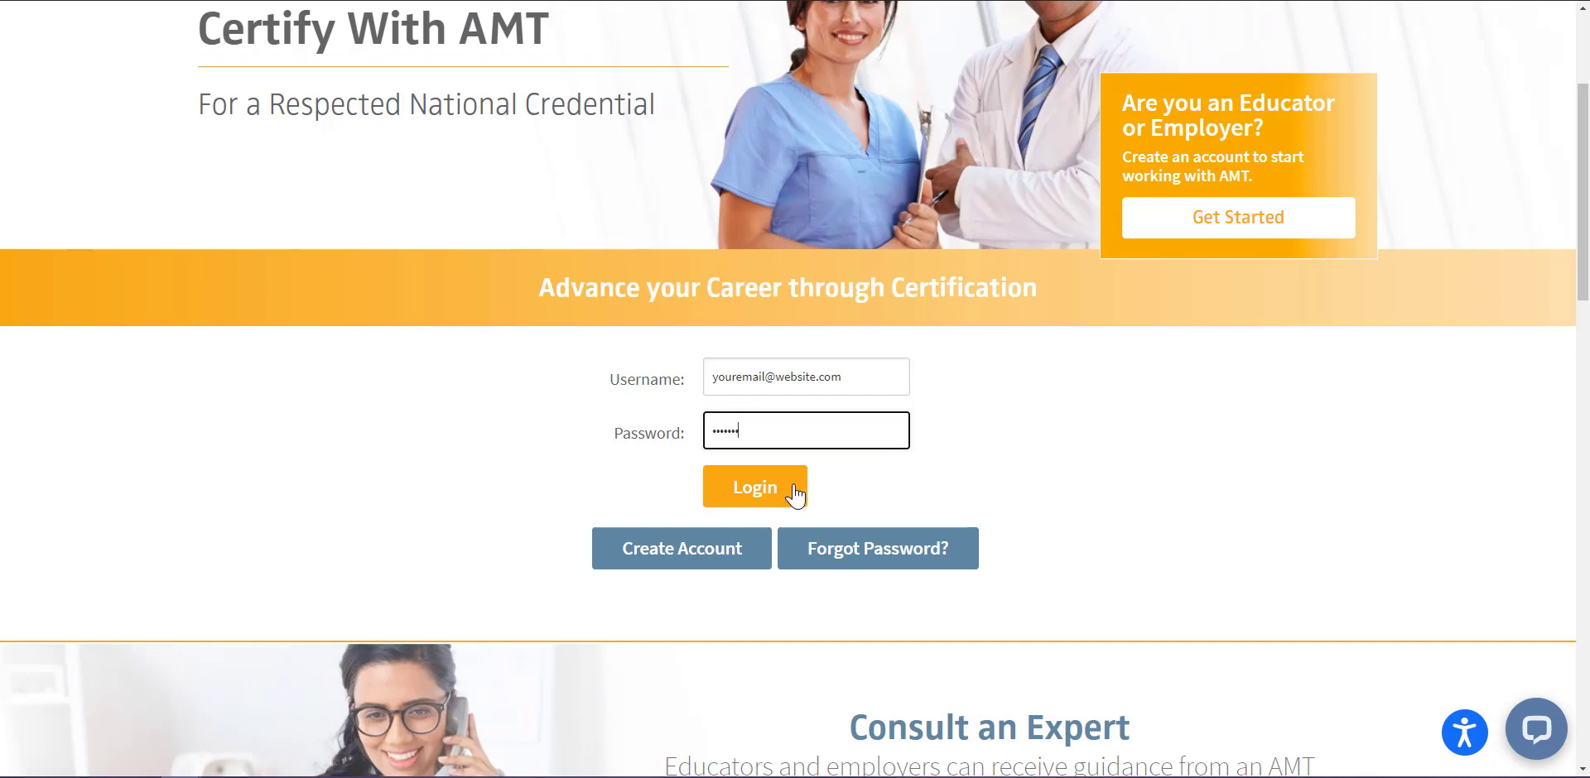
{"action": "left_click", "coordinate": [753, 497]}
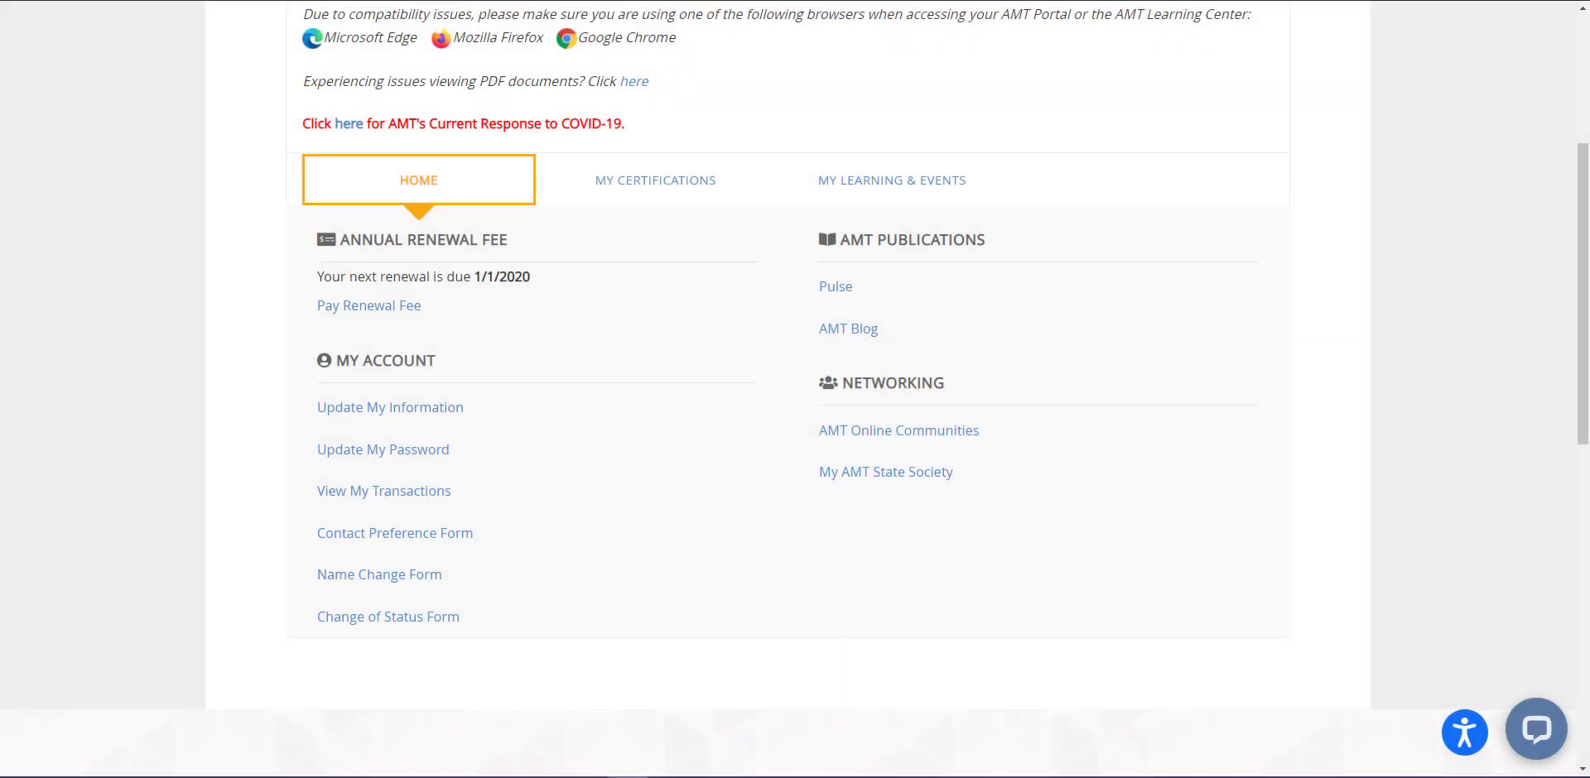
{"action": "left_click", "coordinate": [667, 182]}
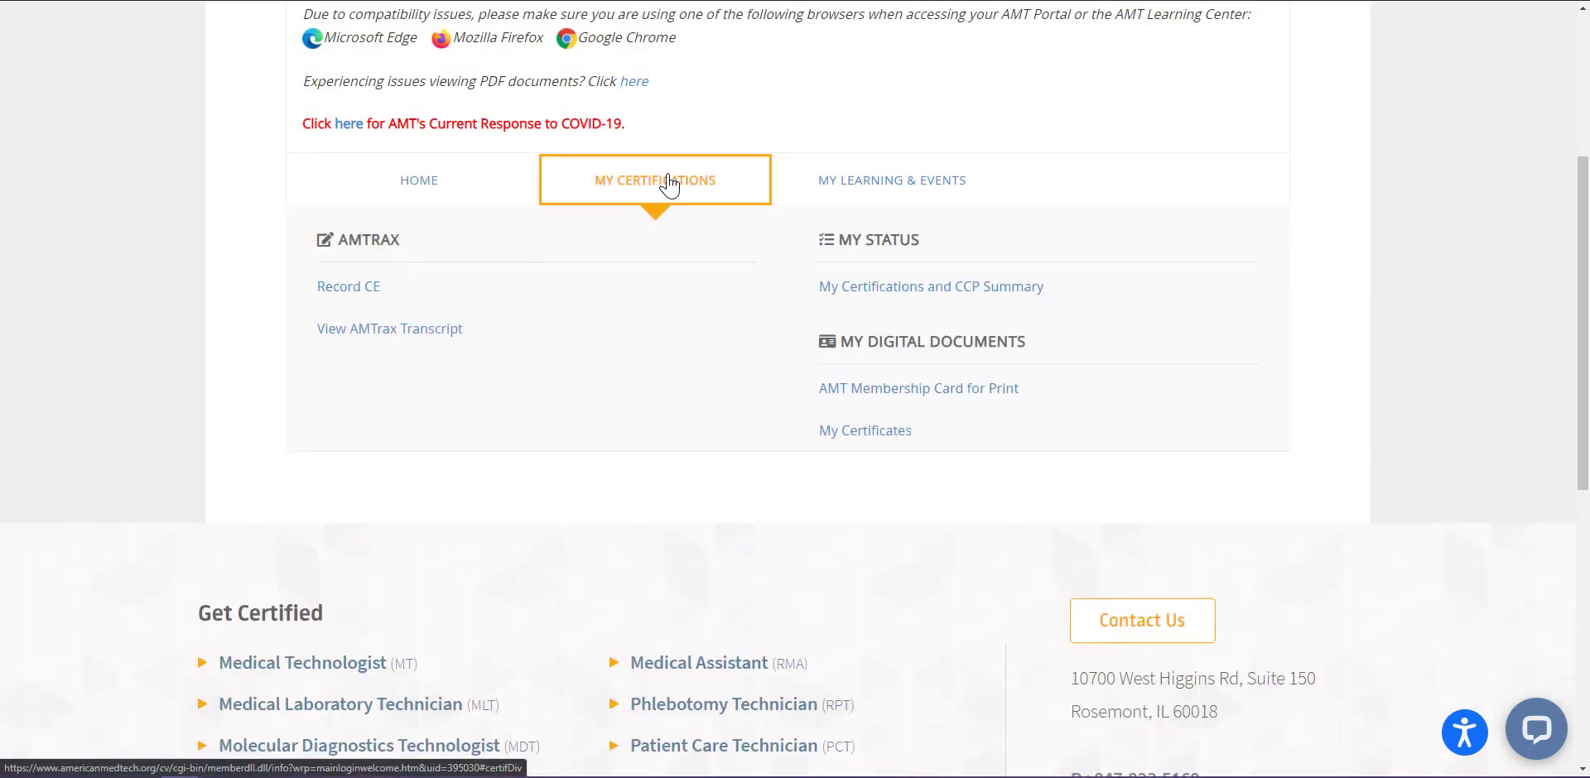
{"action": "left_click", "coordinate": [369, 290]}
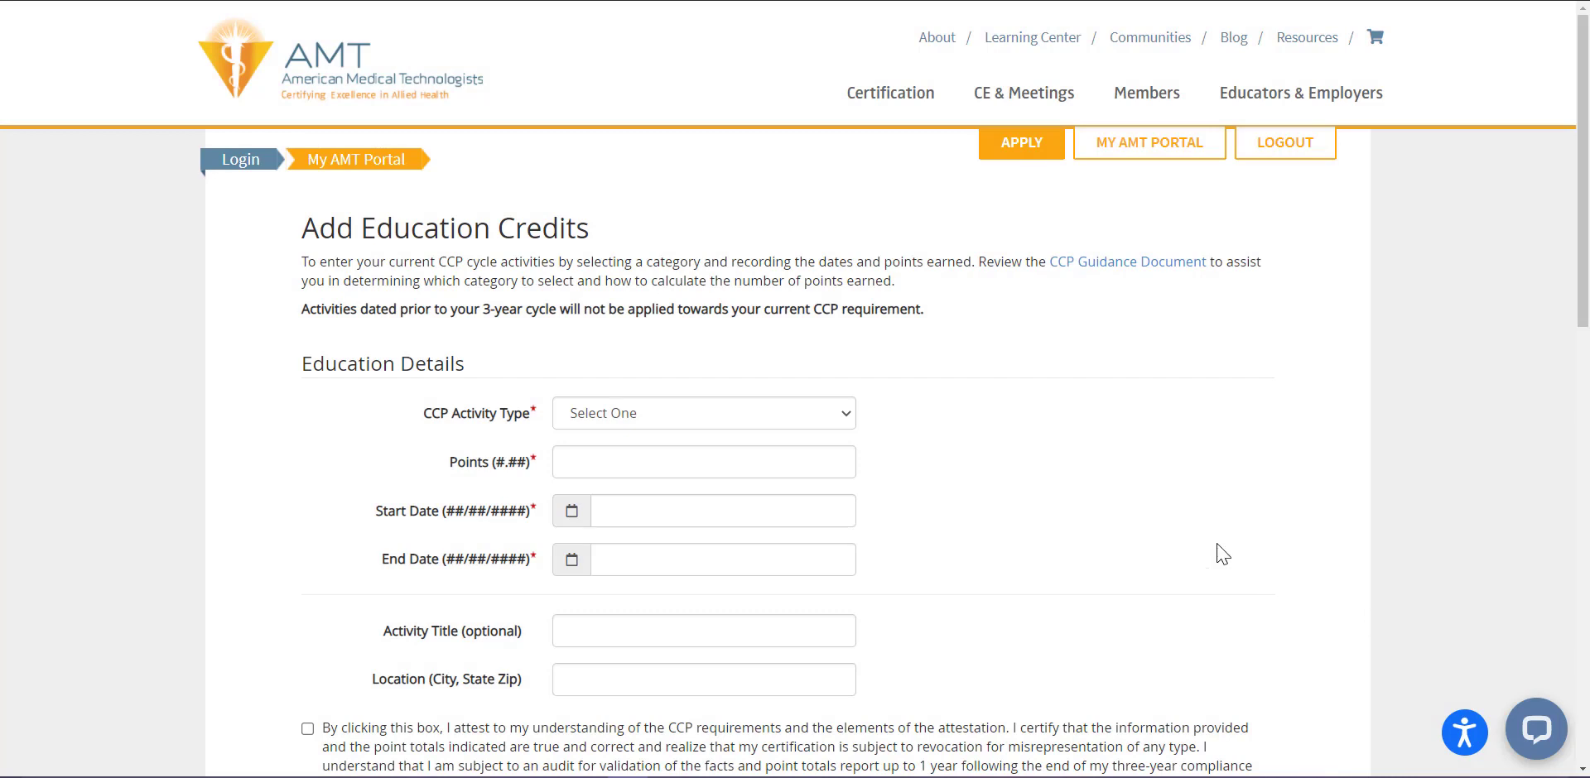
{"action": "left_click", "coordinate": [846, 413]}
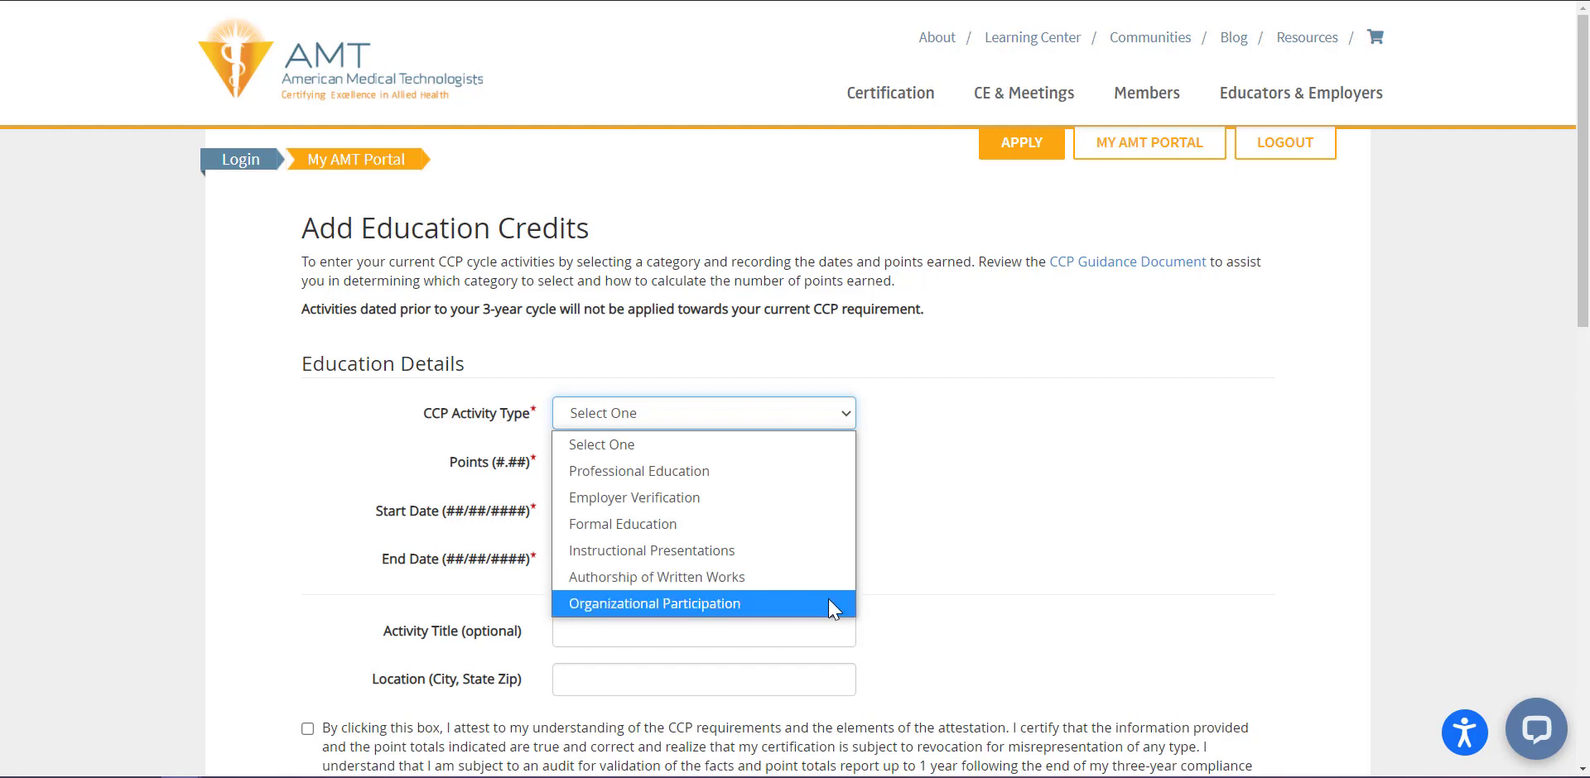
{"action": "left_click", "coordinate": [993, 610]}
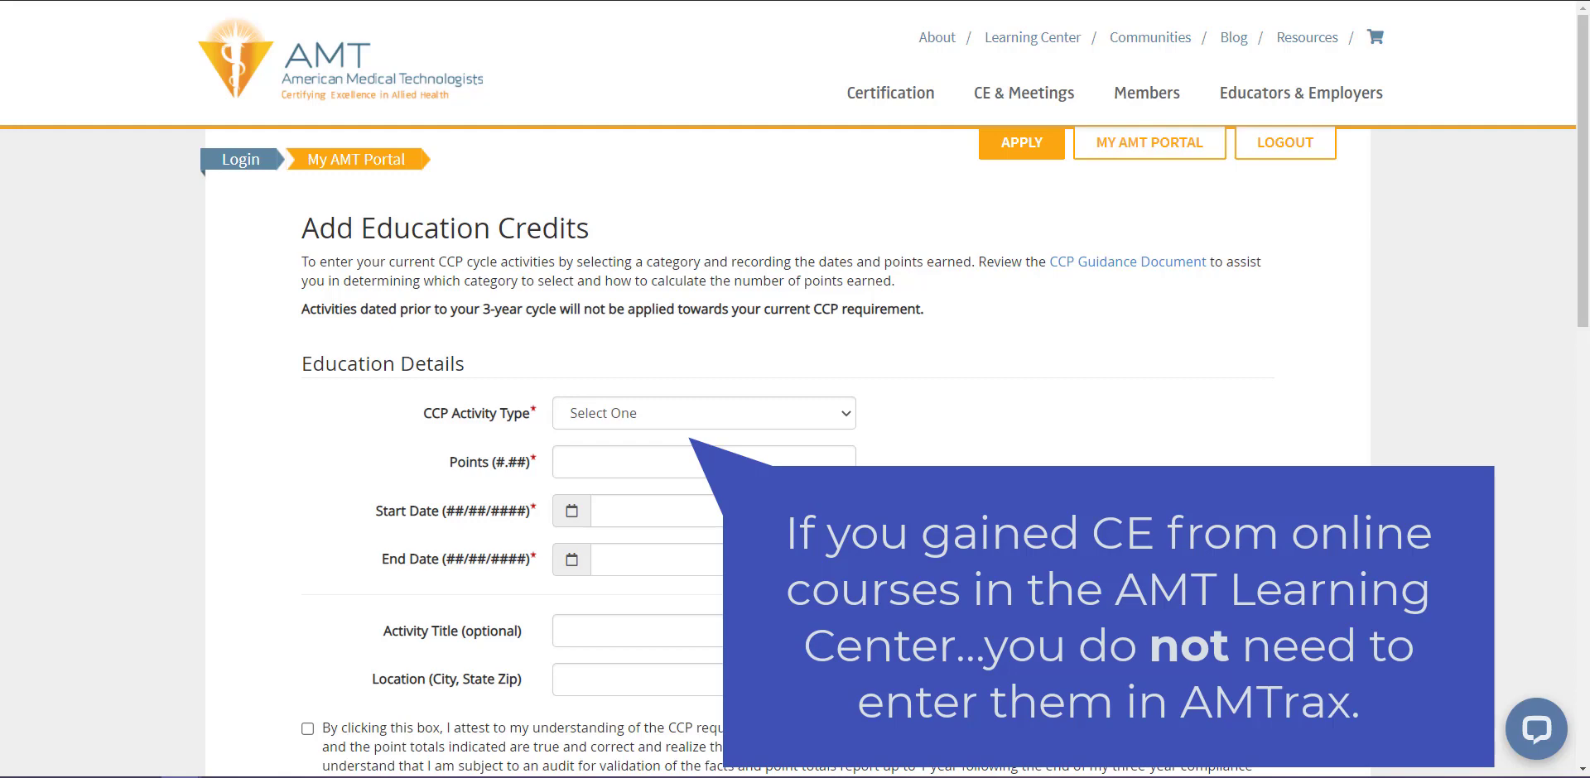
Expand the CCP Activity Type dropdown on the Add Education Credits form.
{"action": "left_click", "coordinate": [795, 421]}
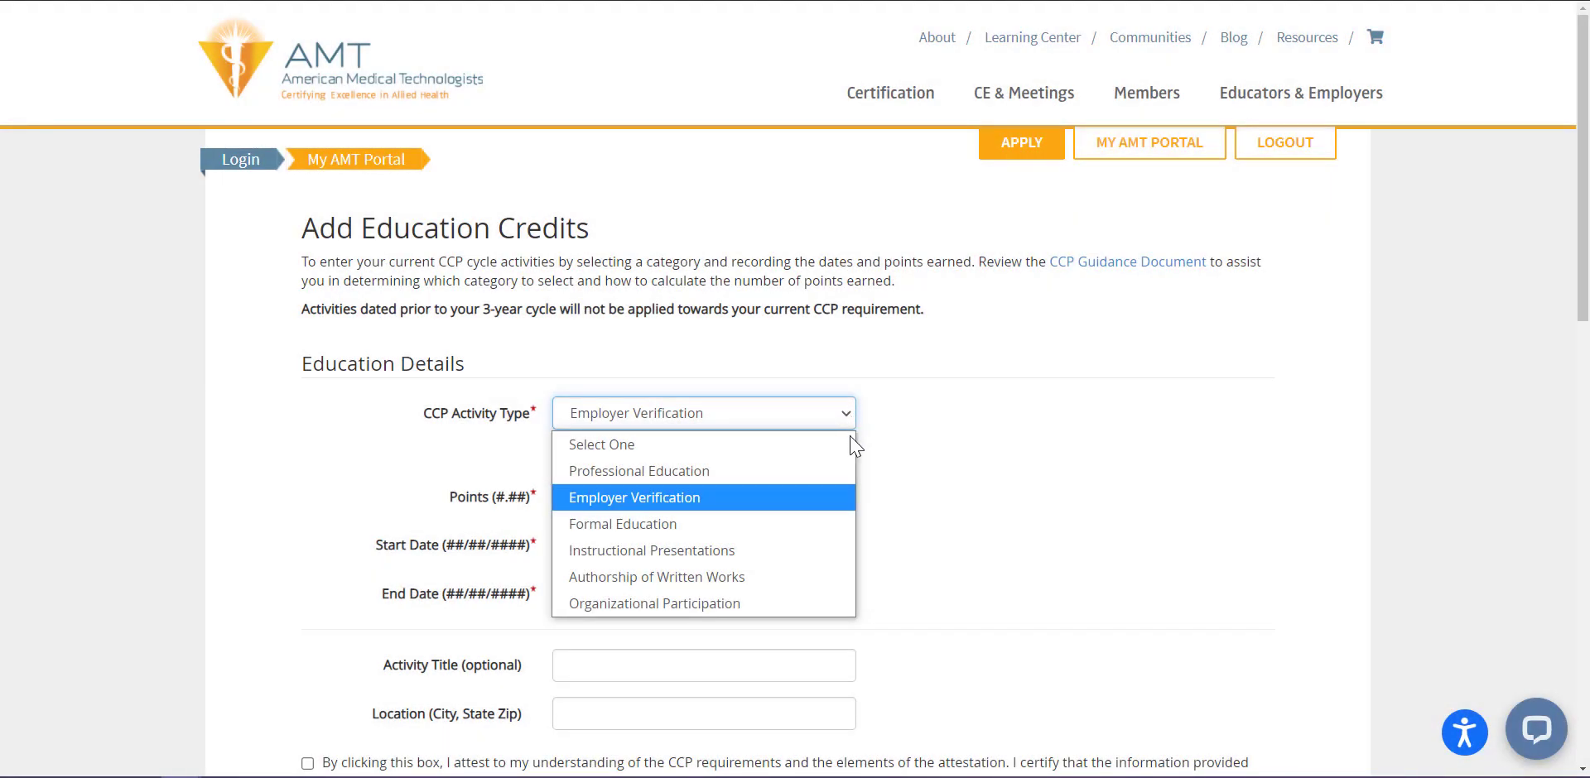
Choose Professional Education as the activity type and enter 1.0 points.
{"action": "left_click", "coordinate": [833, 473]}
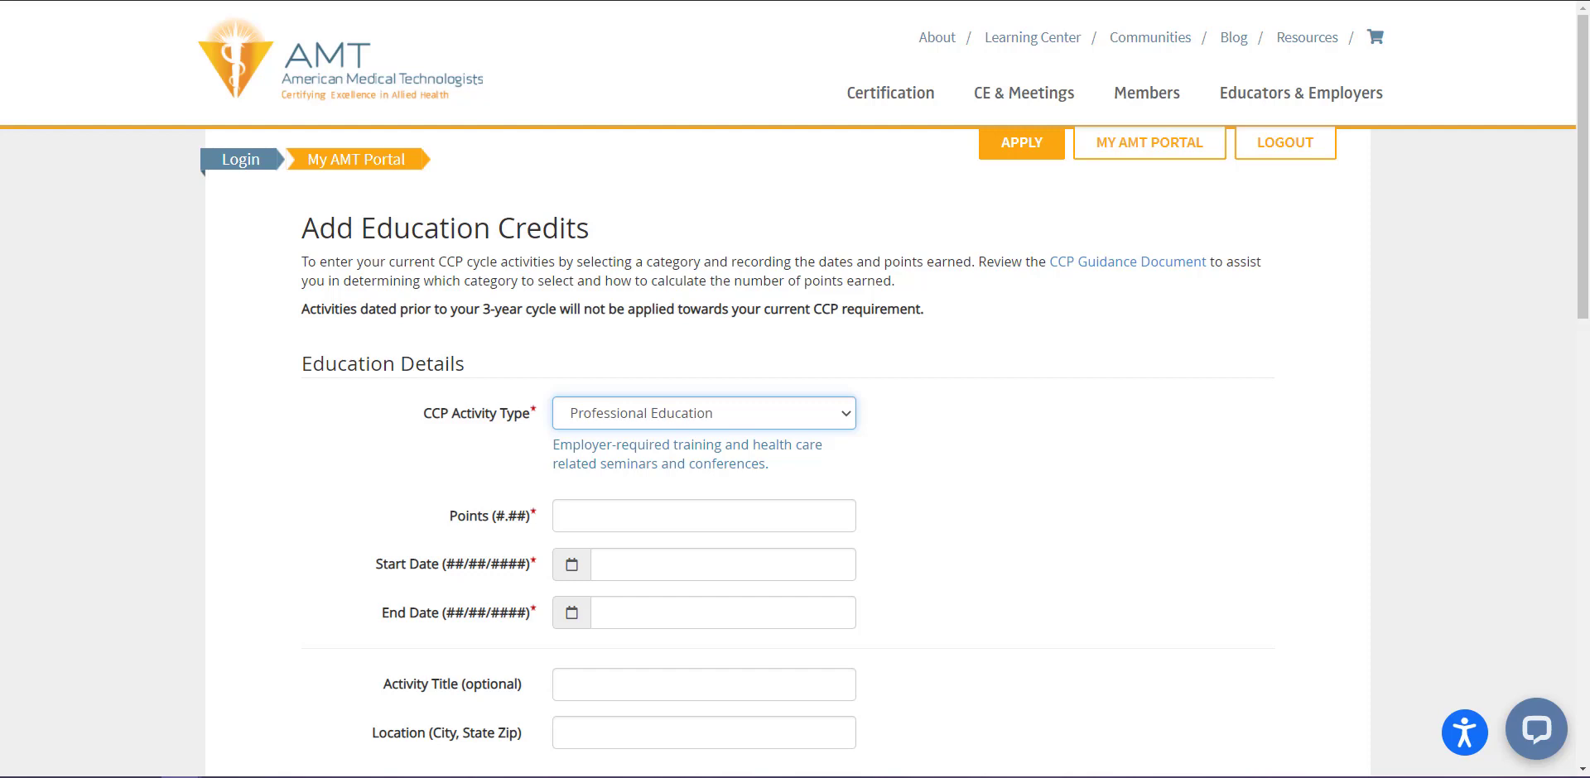
{"action": "left_click", "coordinate": [815, 510]}
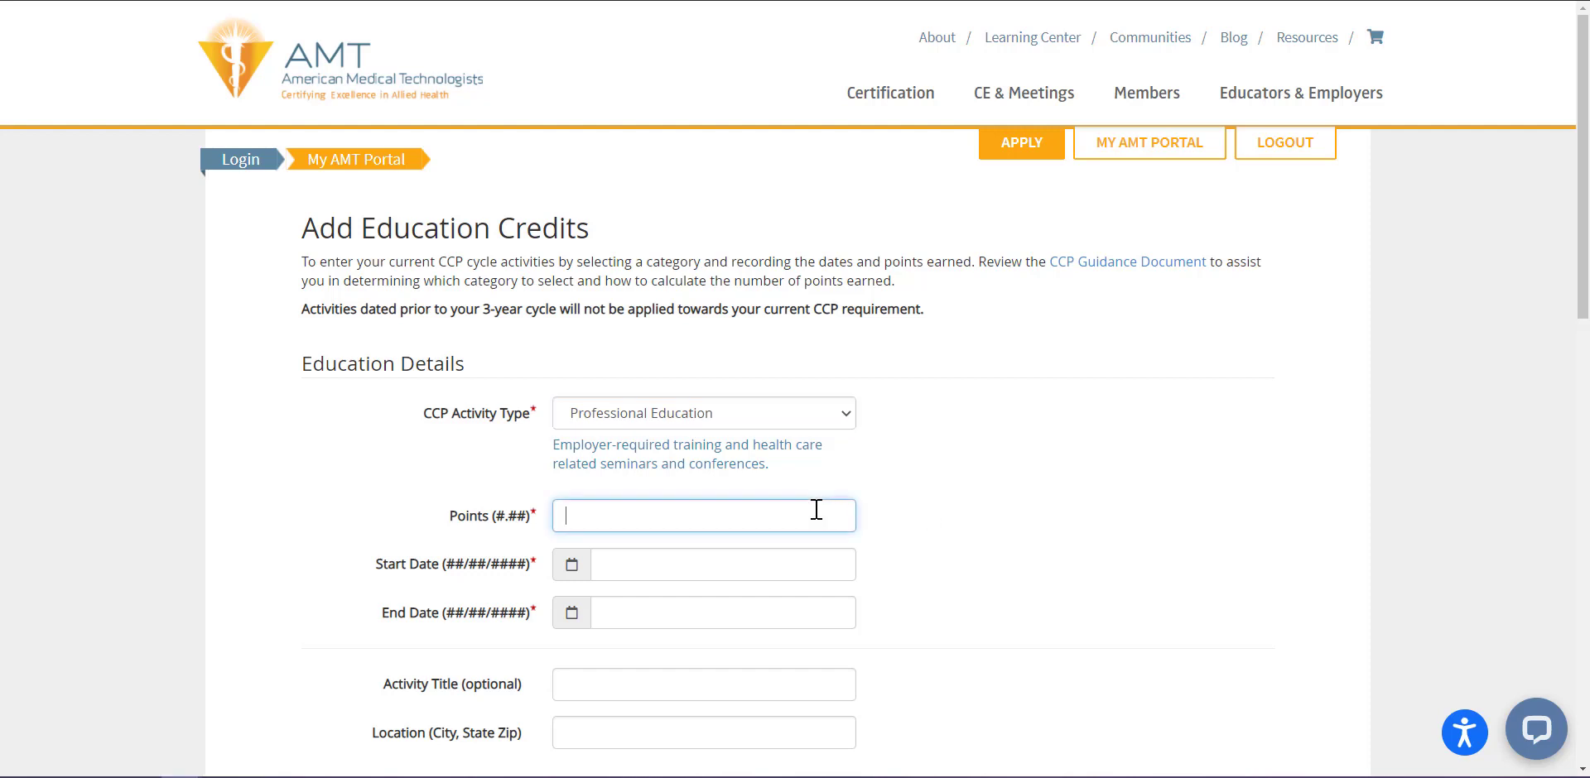
{"action": "type", "text": "1.0"}
{"action": "left_click", "coordinate": [1045, 626]}
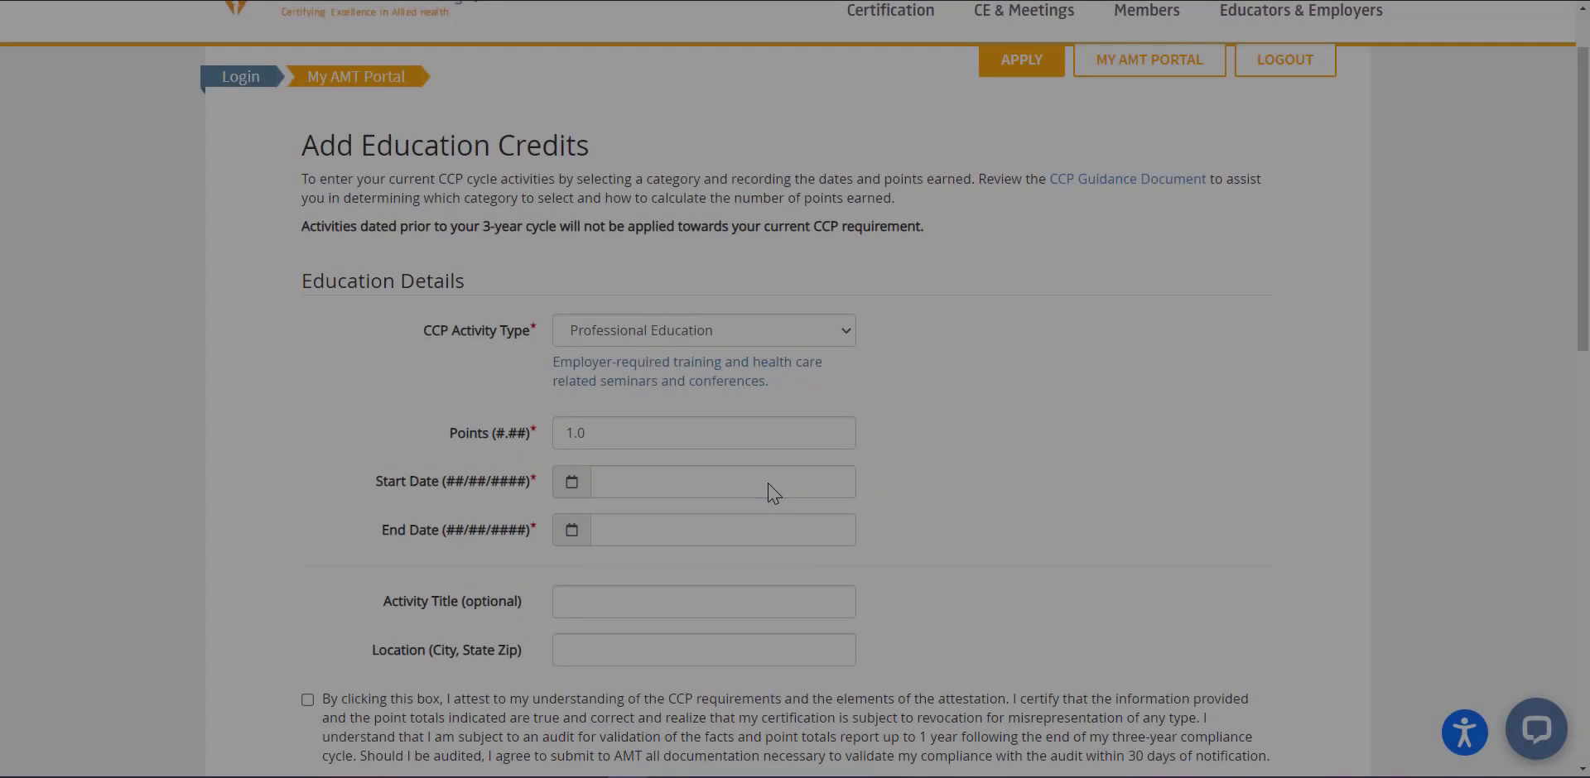
Set both the start date and end date to 02/02/2019.
{"action": "left_click", "coordinate": [768, 486]}
{"action": "left_click", "coordinate": [756, 518]}
{"action": "left_click", "coordinate": [760, 588]}
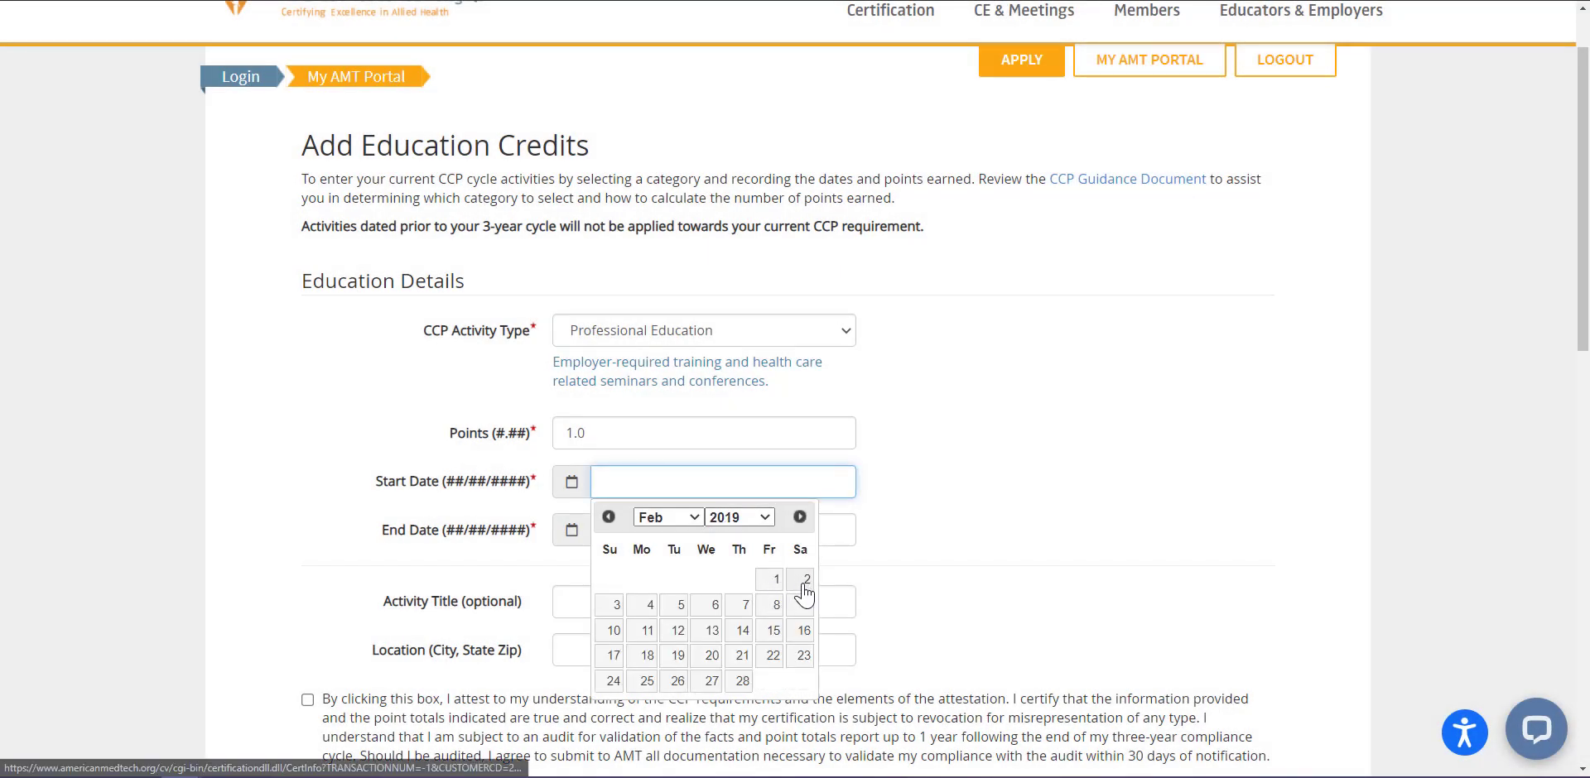
{"action": "left_click", "coordinate": [802, 582]}
{"action": "left_click", "coordinate": [755, 538]}
{"action": "left_click", "coordinate": [760, 565]}
{"action": "left_click", "coordinate": [758, 638]}
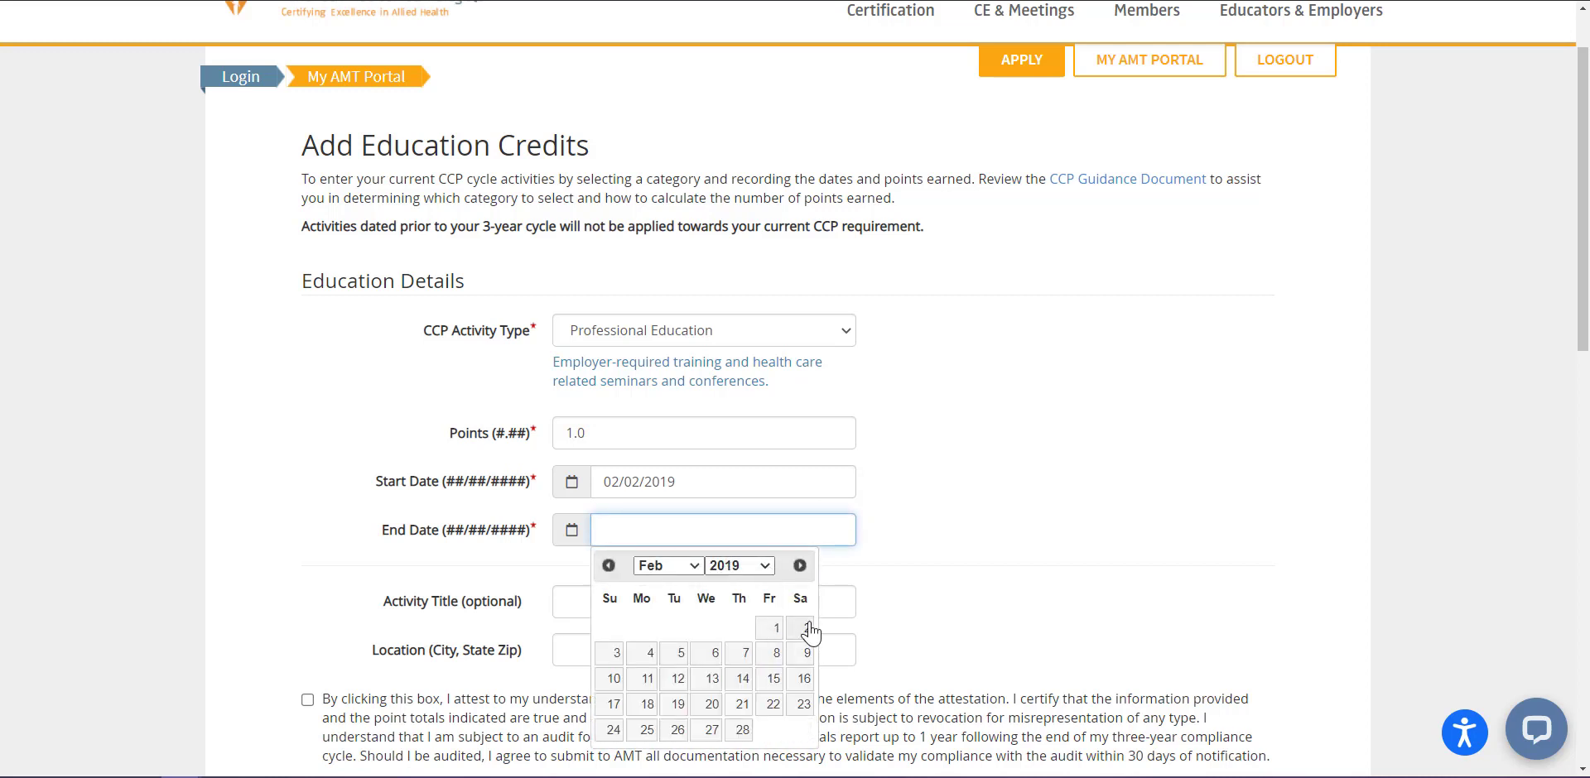
{"action": "left_click", "coordinate": [802, 628]}
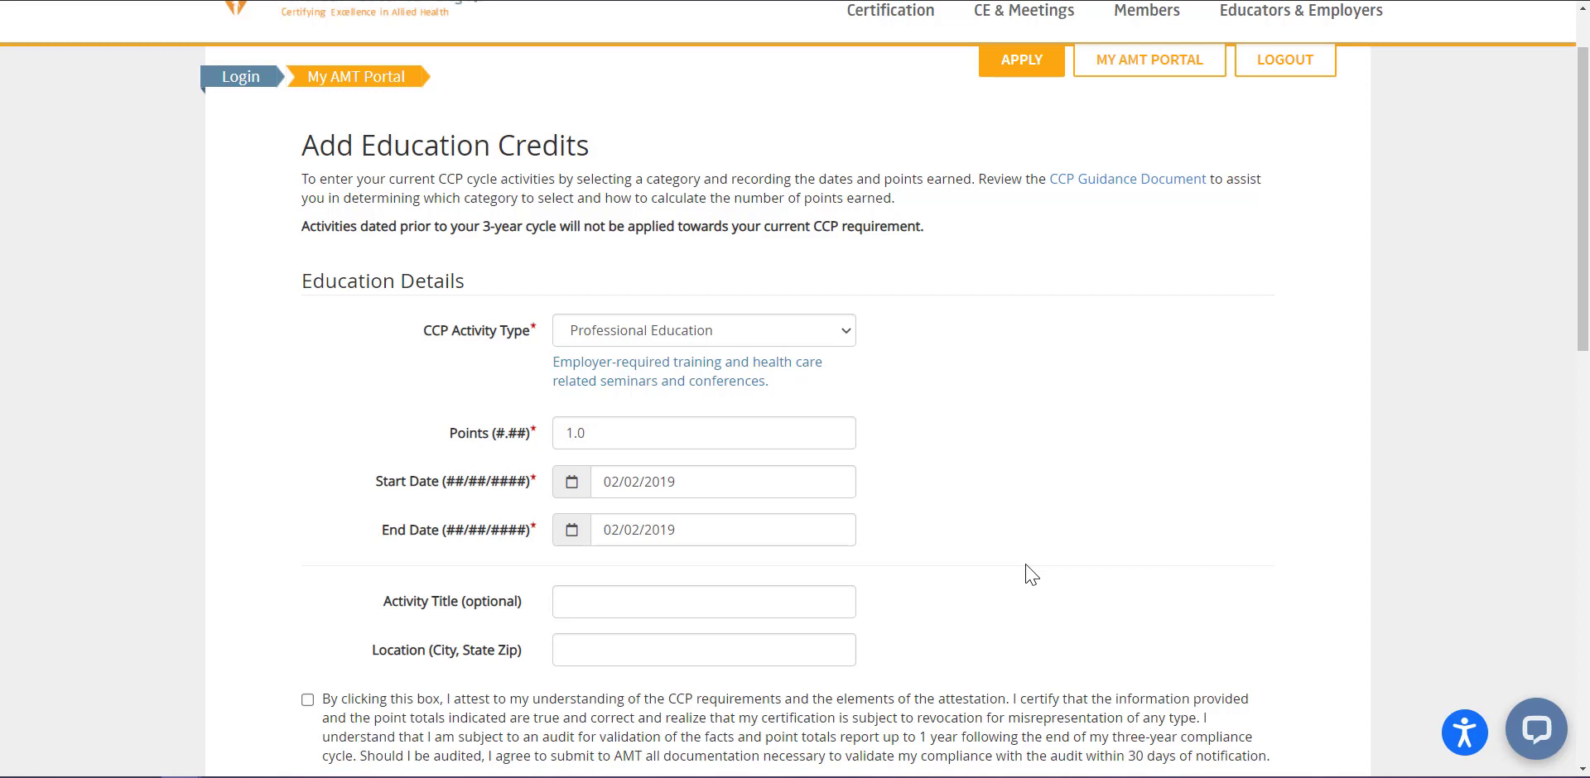
Enter the activity title 'Healthcare Conference' and location 'Chicago, IL 60640'.
{"action": "left_click", "coordinate": [795, 606]}
{"action": "type", "text": "Heal"}
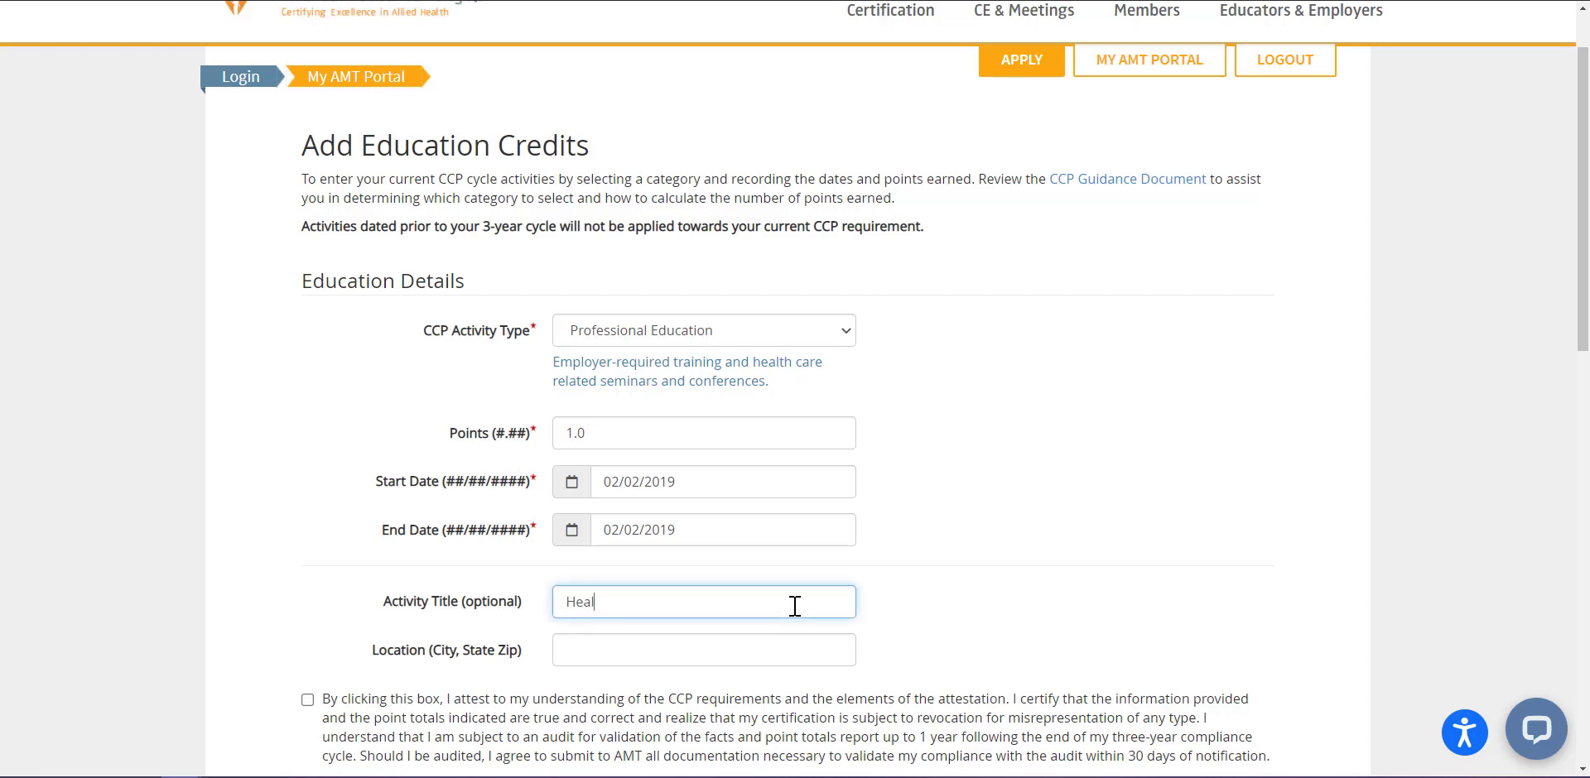
{"action": "type", "text": "thcare Conference"}
{"action": "left_click", "coordinate": [820, 654]}
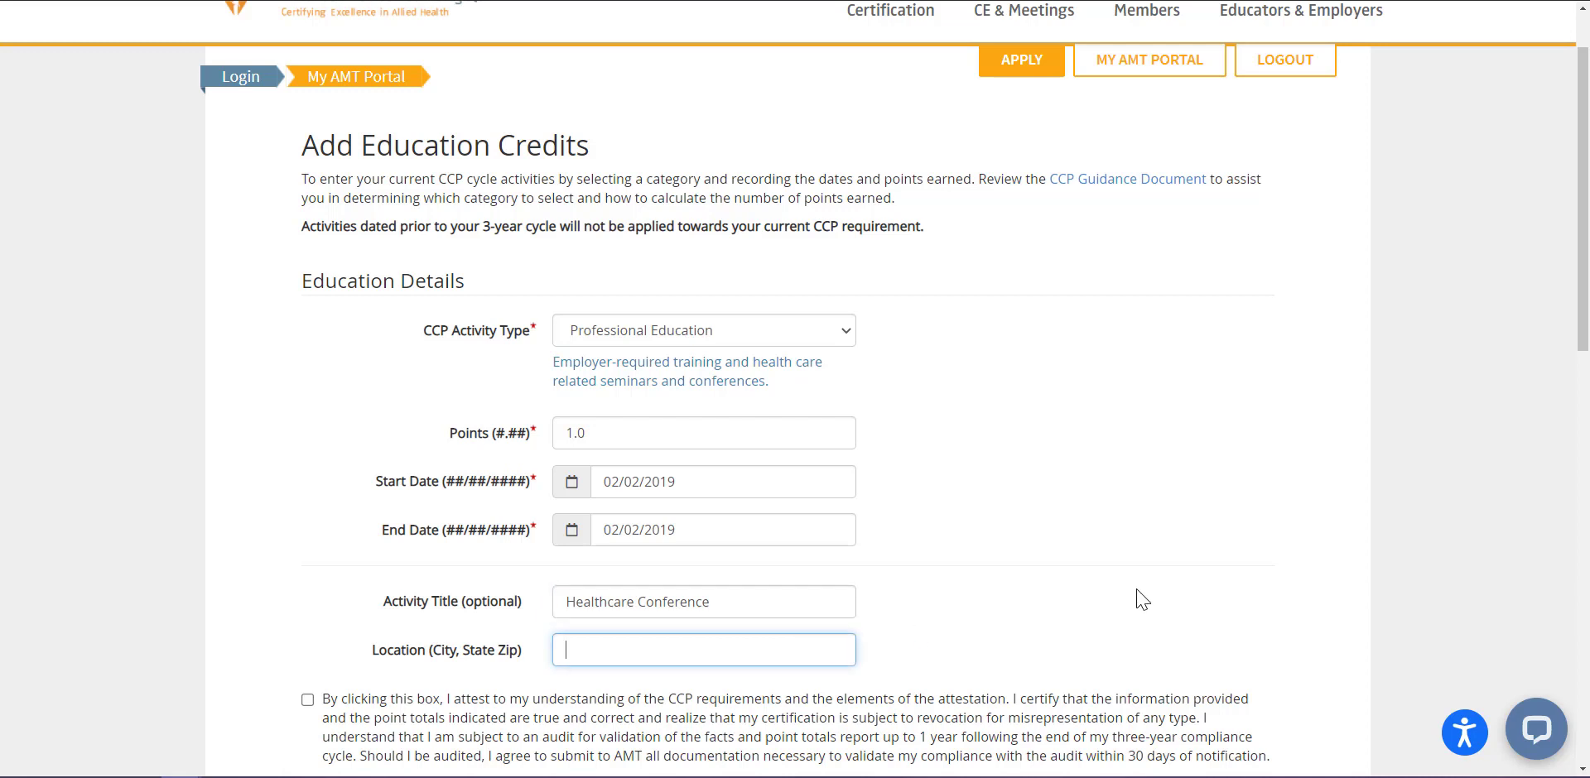
{"action": "type", "text": "Chicago, IL 60640"}
{"action": "left_click", "coordinate": [1192, 539]}
Accept the CCP attestation statement and submit the education credit.
{"action": "scroll", "coordinate": [1192, 538], "scroll_direction": "down", "scroll_amount": 1}
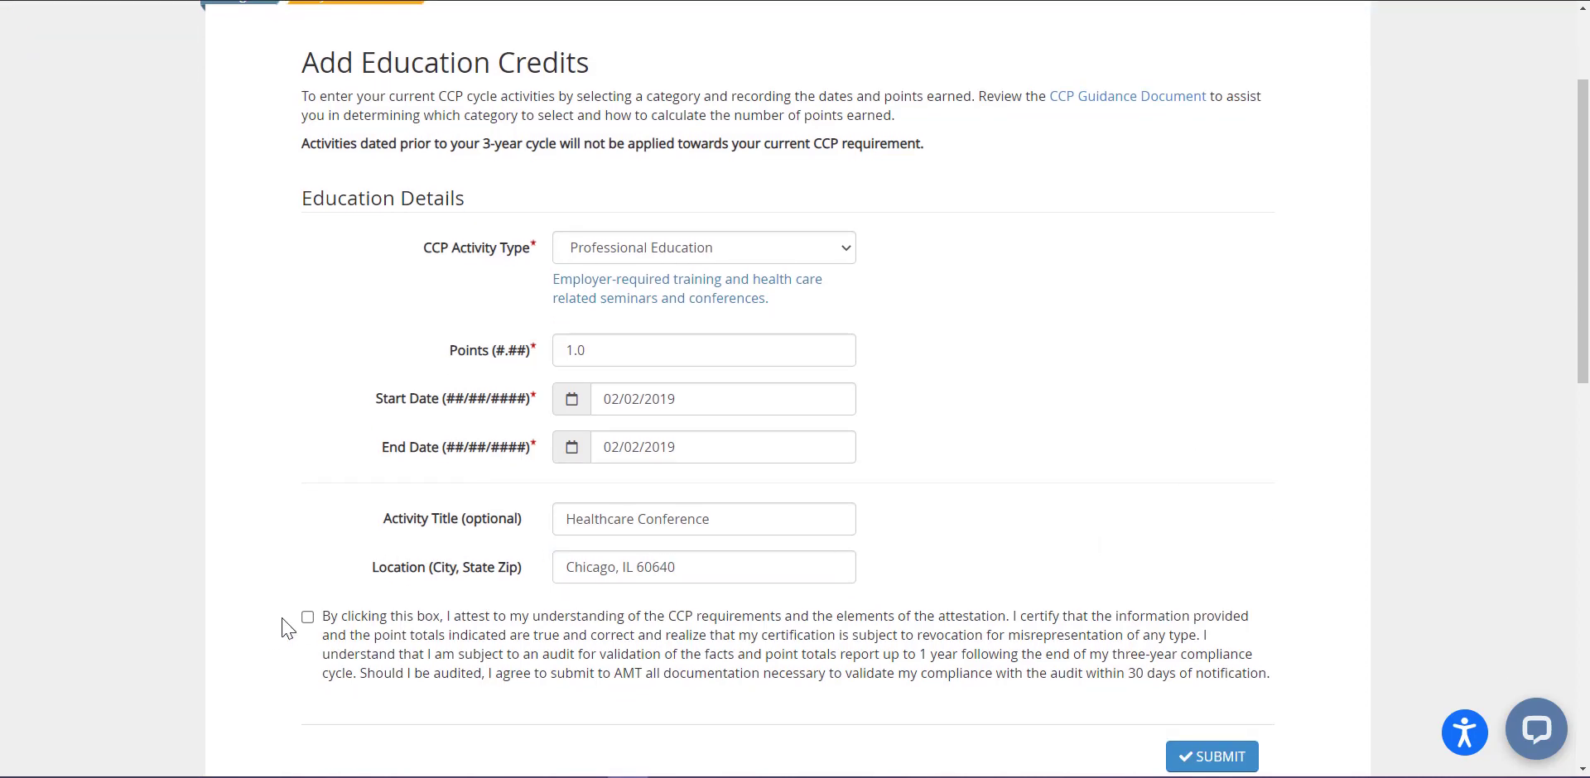
{"action": "left_click", "coordinate": [308, 621]}
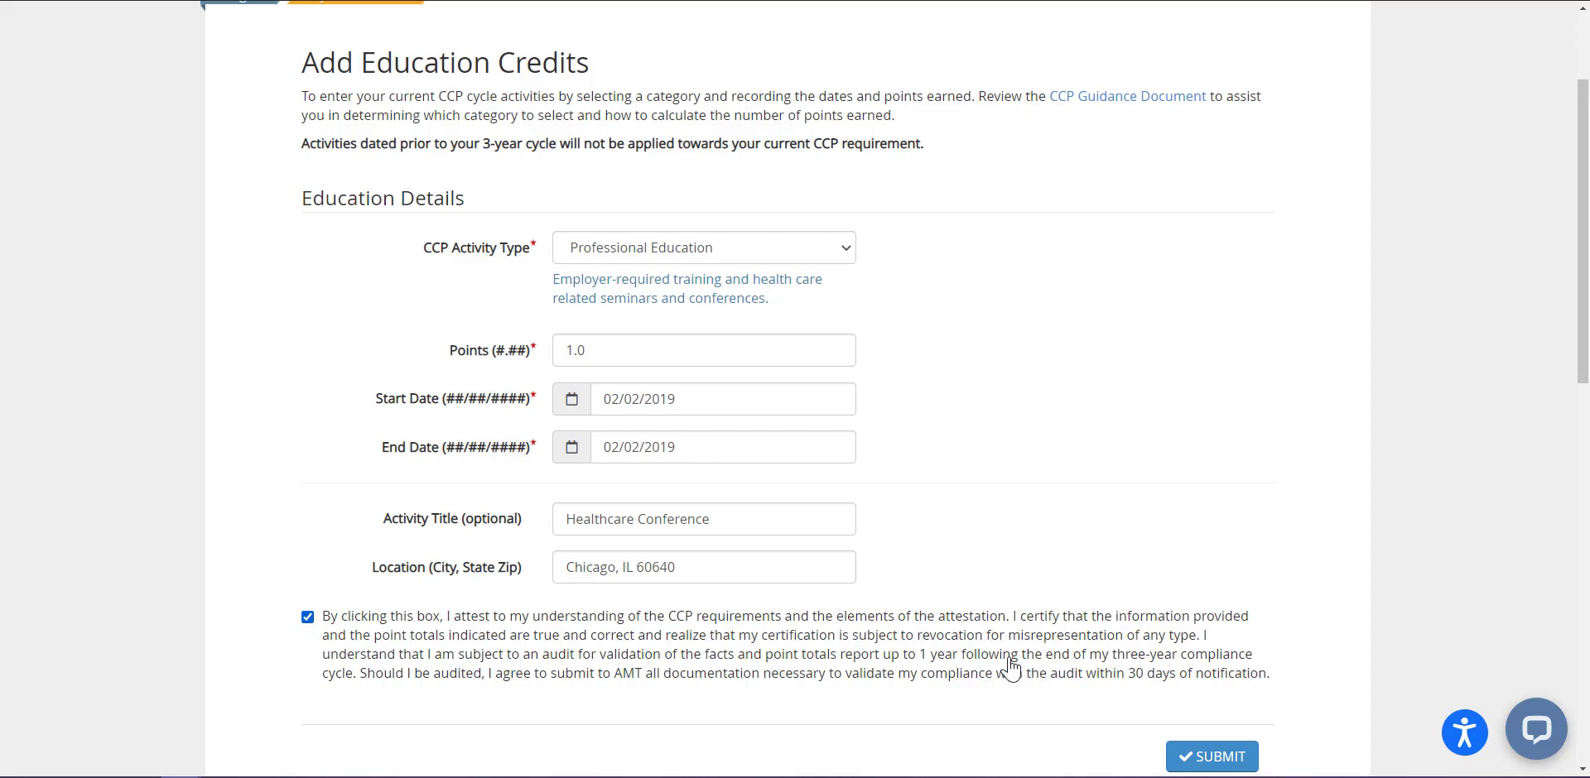
{"action": "left_click", "coordinate": [1208, 757]}
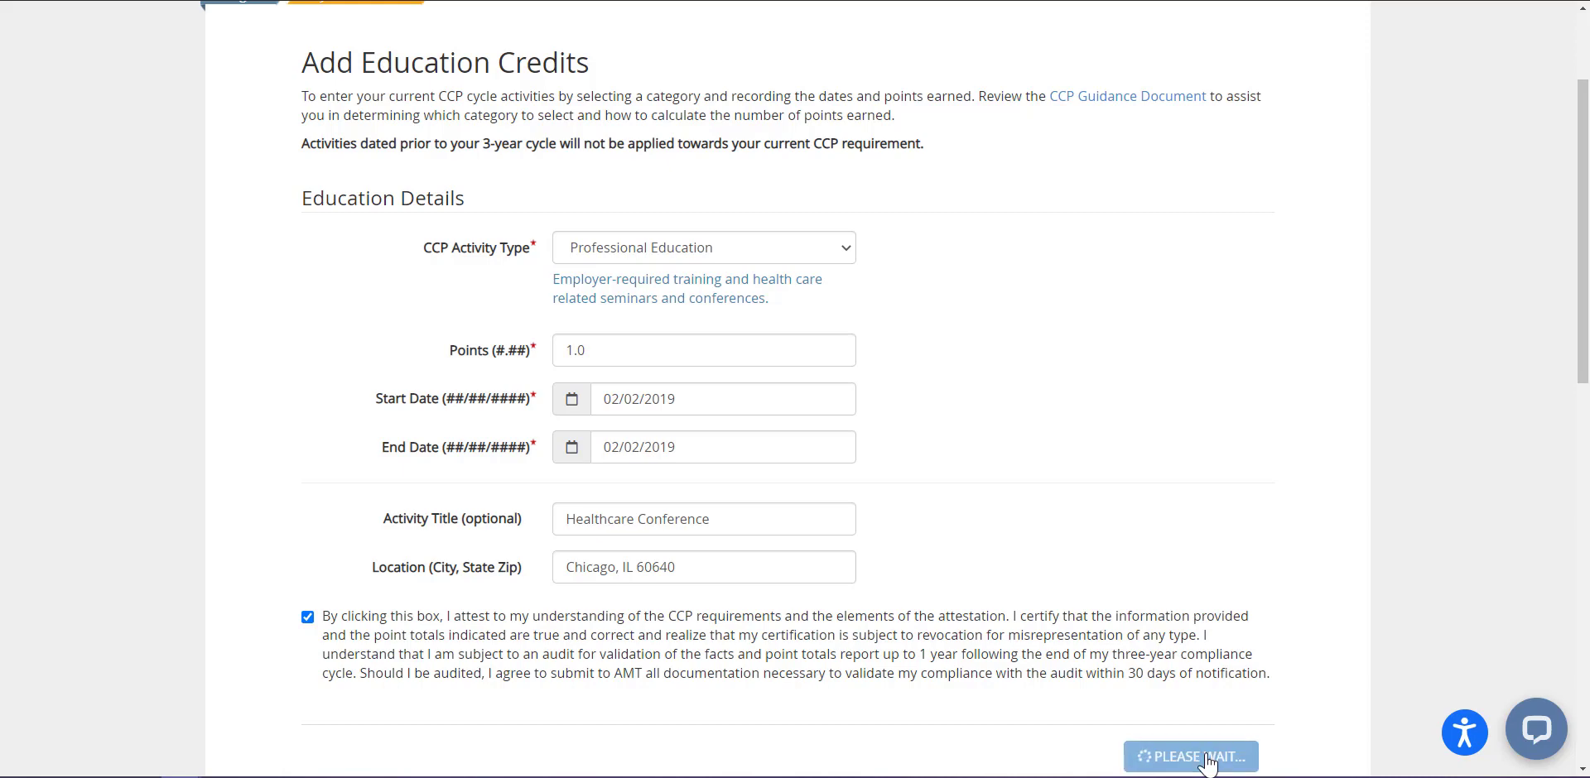
Go to My Certifications and CCP Summary from the MY CERTIFICATIONS menu.
{"action": "scroll", "coordinate": [1277, 586], "scroll_direction": "up", "scroll_amount": 2}
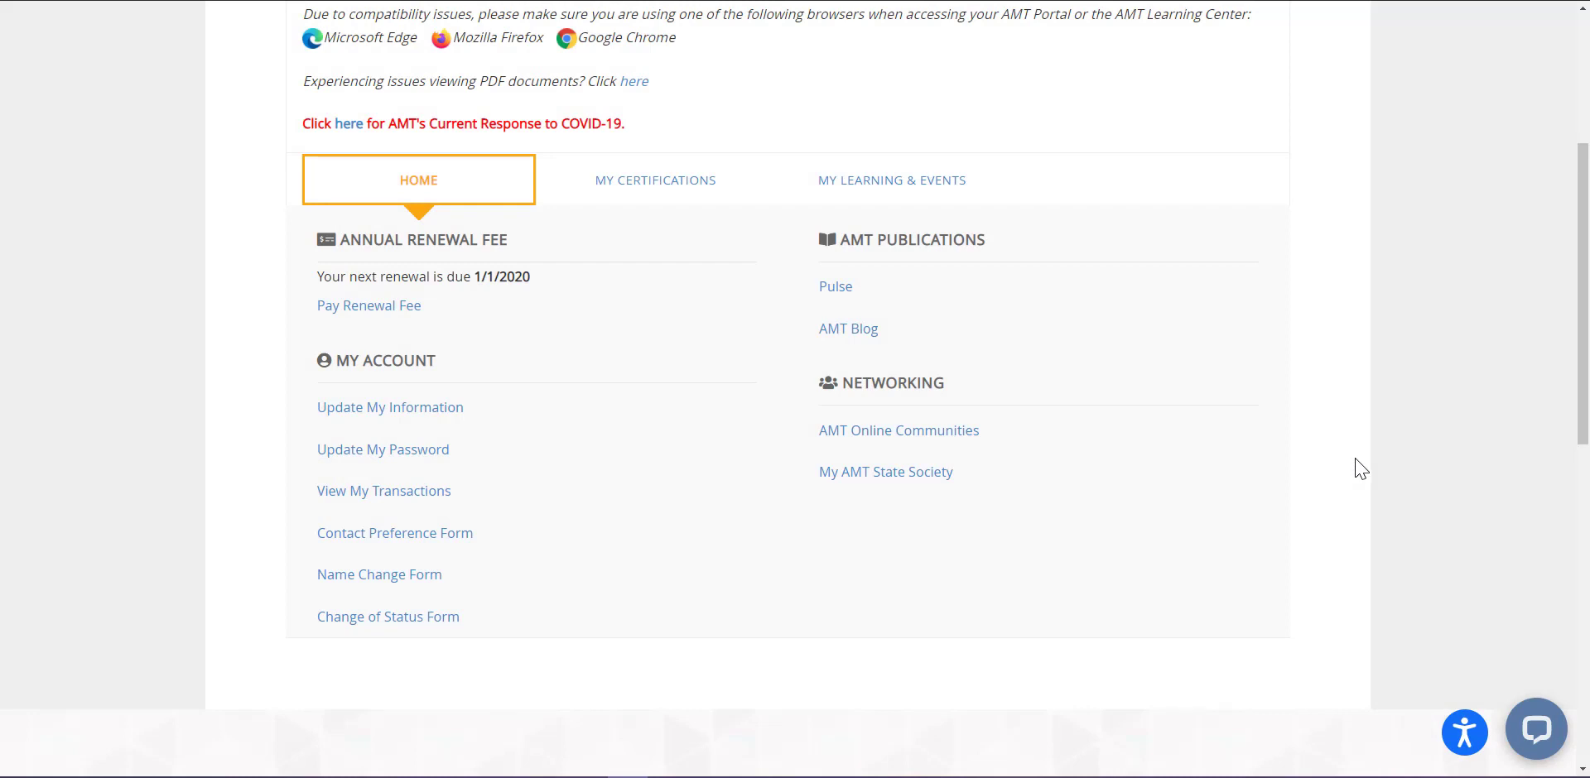
{"action": "left_click", "coordinate": [659, 197]}
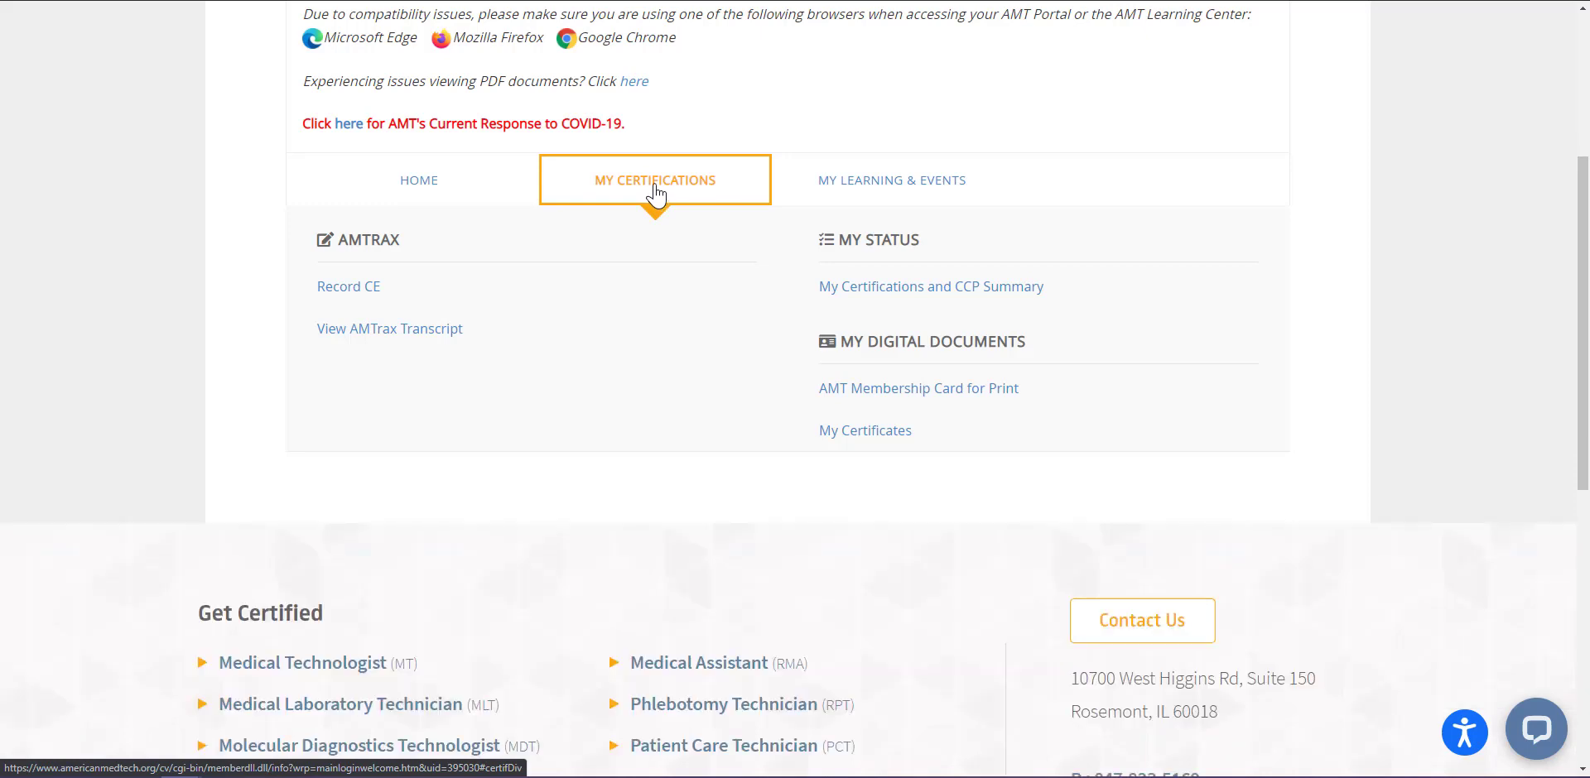
{"action": "left_click", "coordinate": [879, 307]}
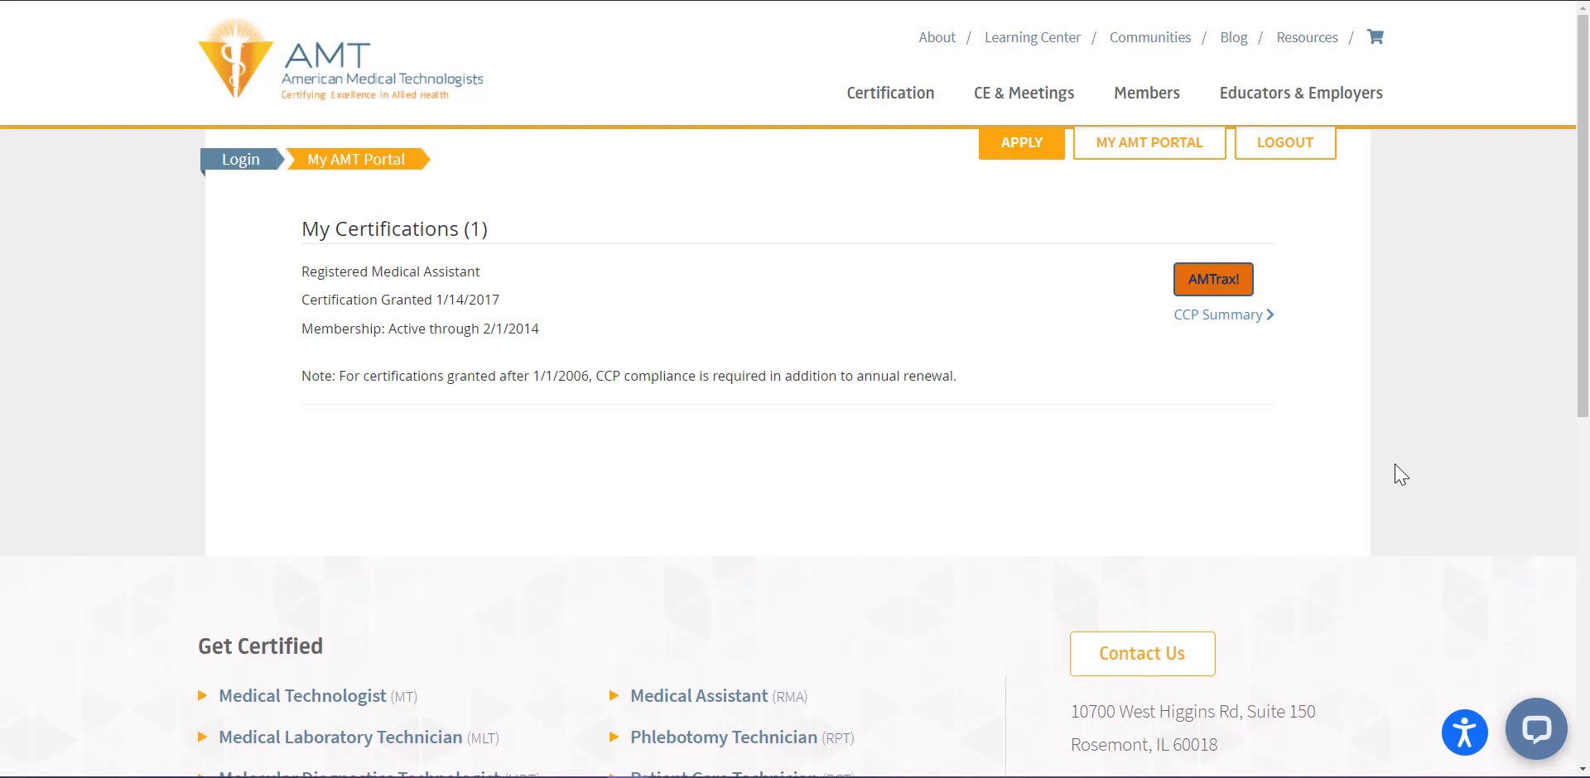
Open the CCP Summary for Registered Medical Assistant: 21.0 of 30.0 points earned, 9.0 remaining.
{"action": "left_click", "coordinate": [1242, 317]}
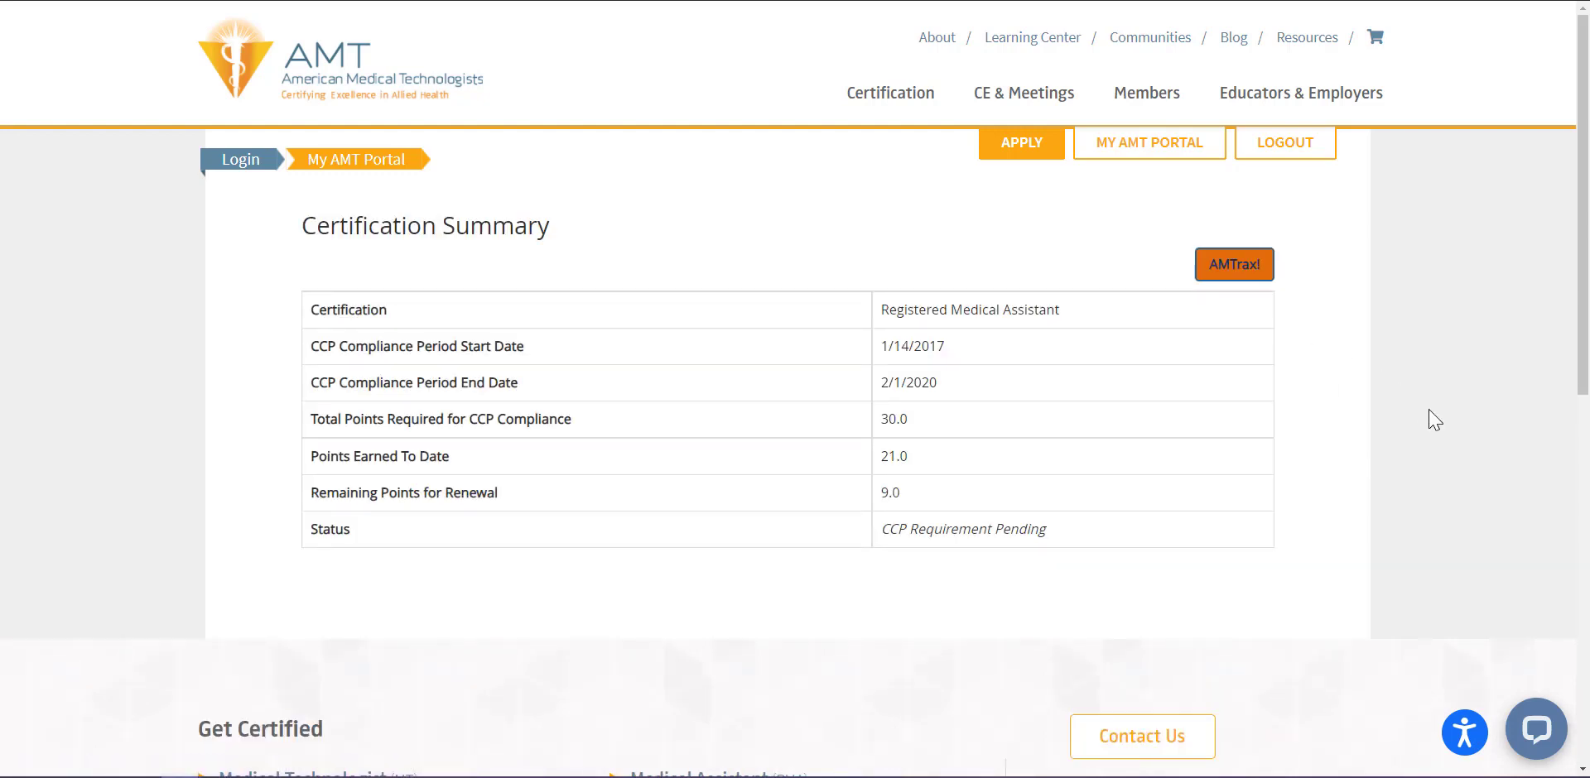